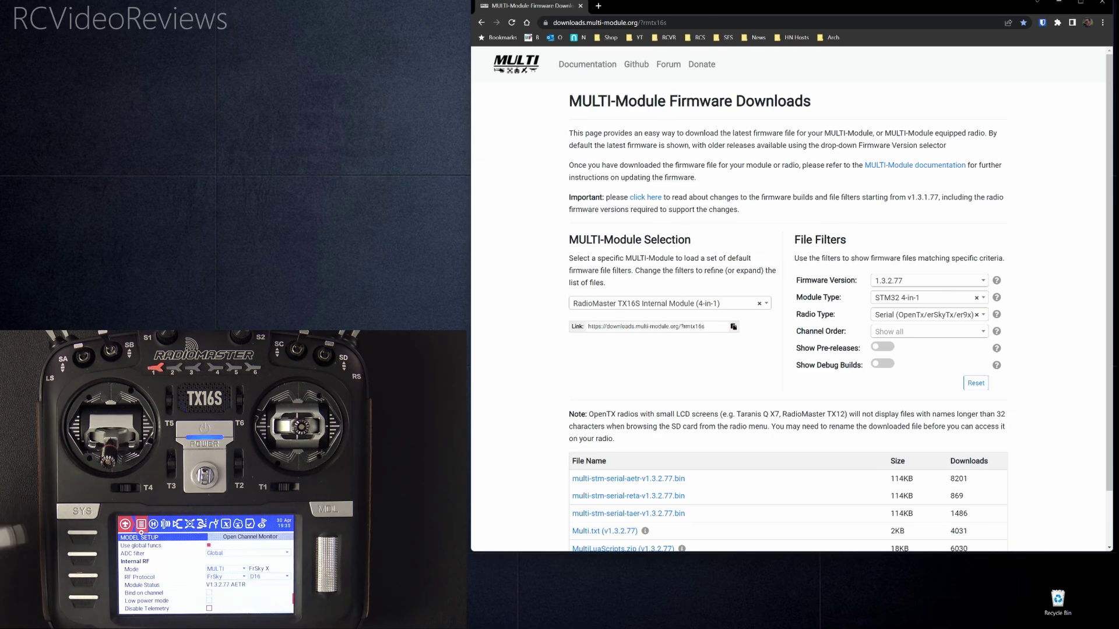
- Choose RadioMaster TX16S Internal Module (4-in-1) as the MULTI-Module whose firmware files are listed
left_click(702, 306)
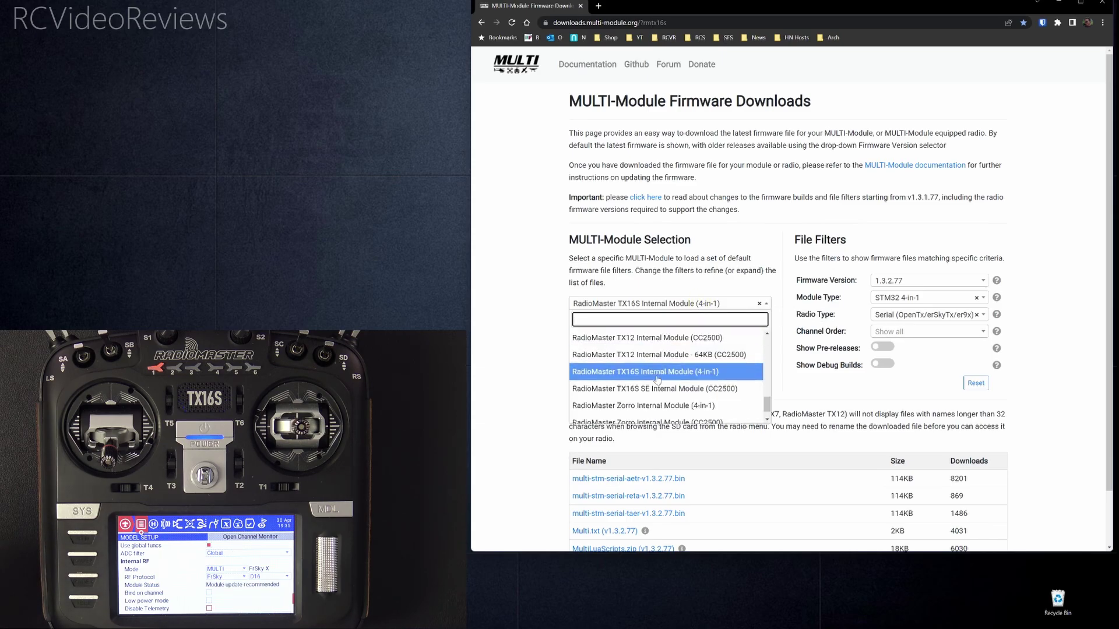
scroll(657, 377, "up", 10)
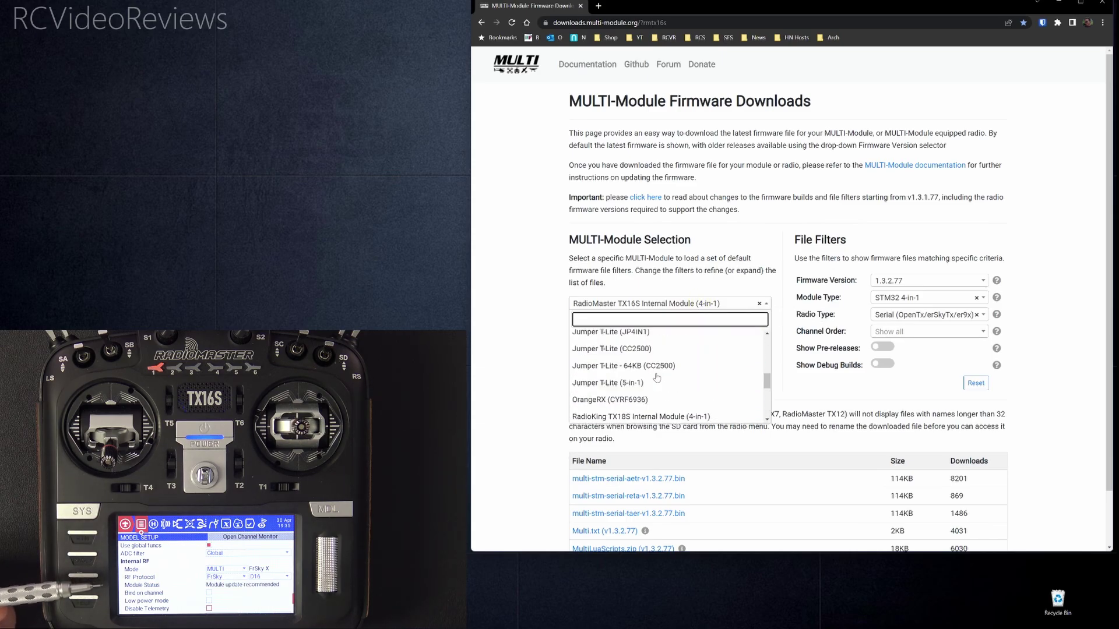
scroll(656, 378, "up", 1)
scroll(653, 358, "down", 1)
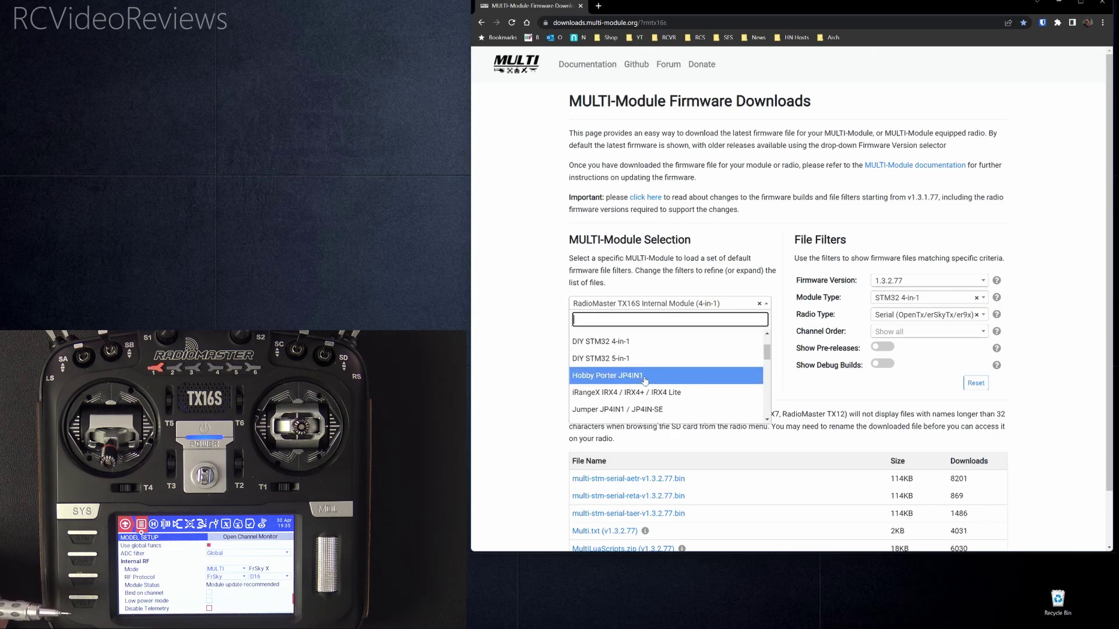
scroll(644, 377, "down", 4)
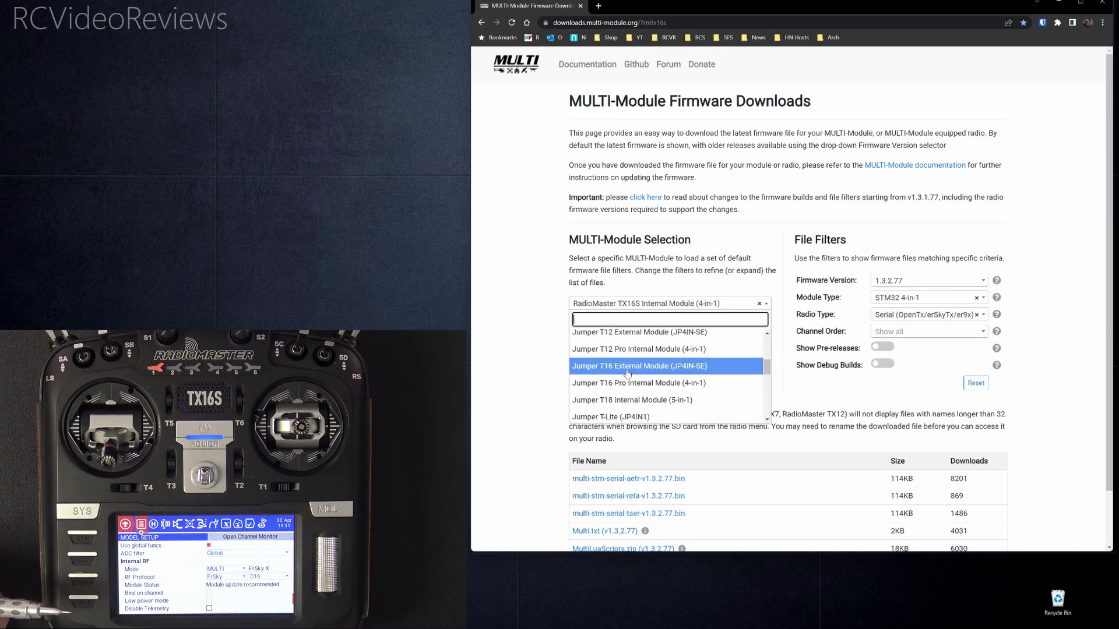
scroll(630, 373, "down", 4)
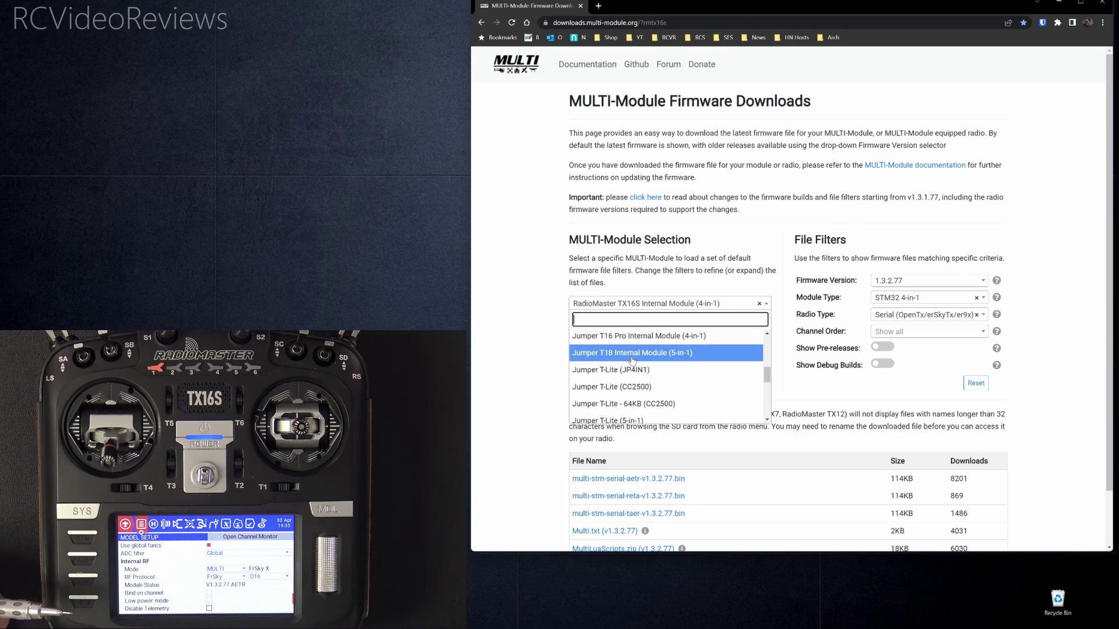
scroll(631, 374, "down", 2)
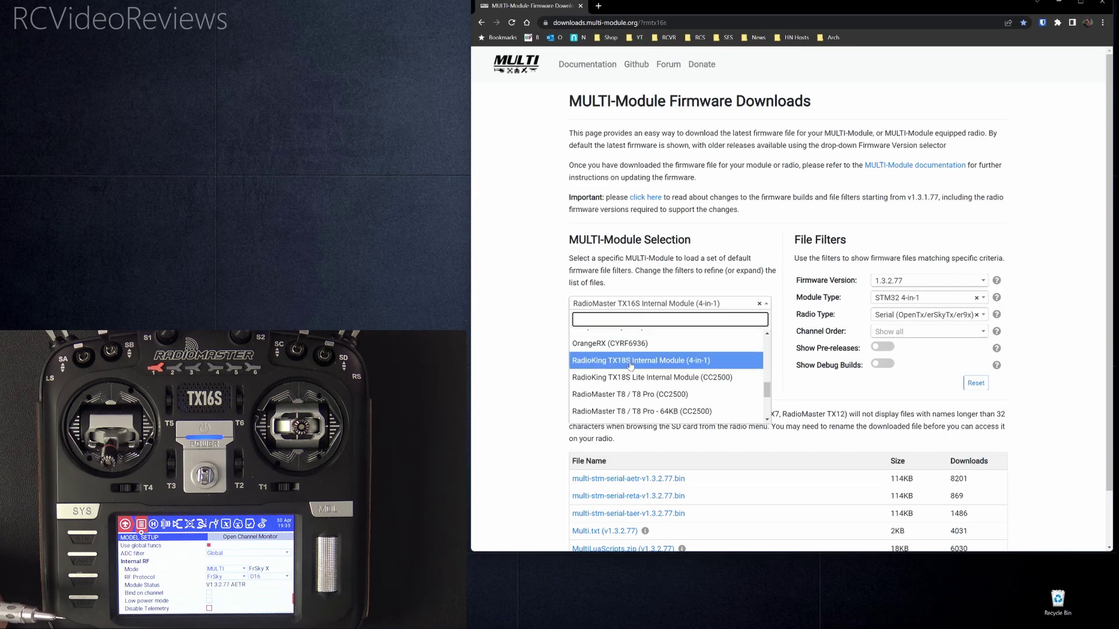
scroll(630, 367, "down", 2)
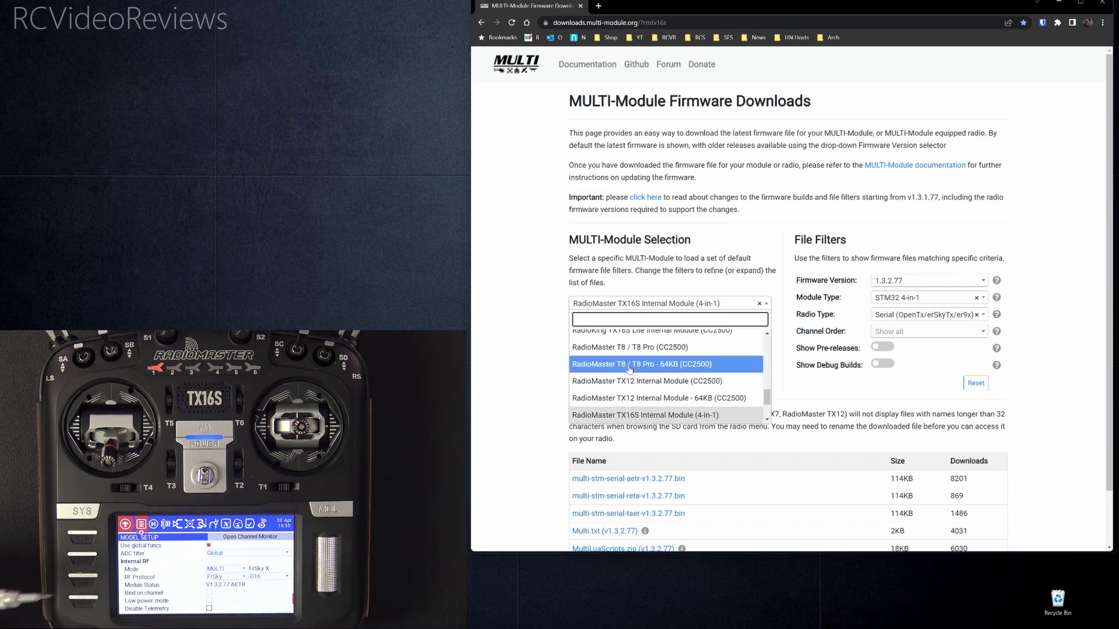
scroll(630, 370, "down", 2)
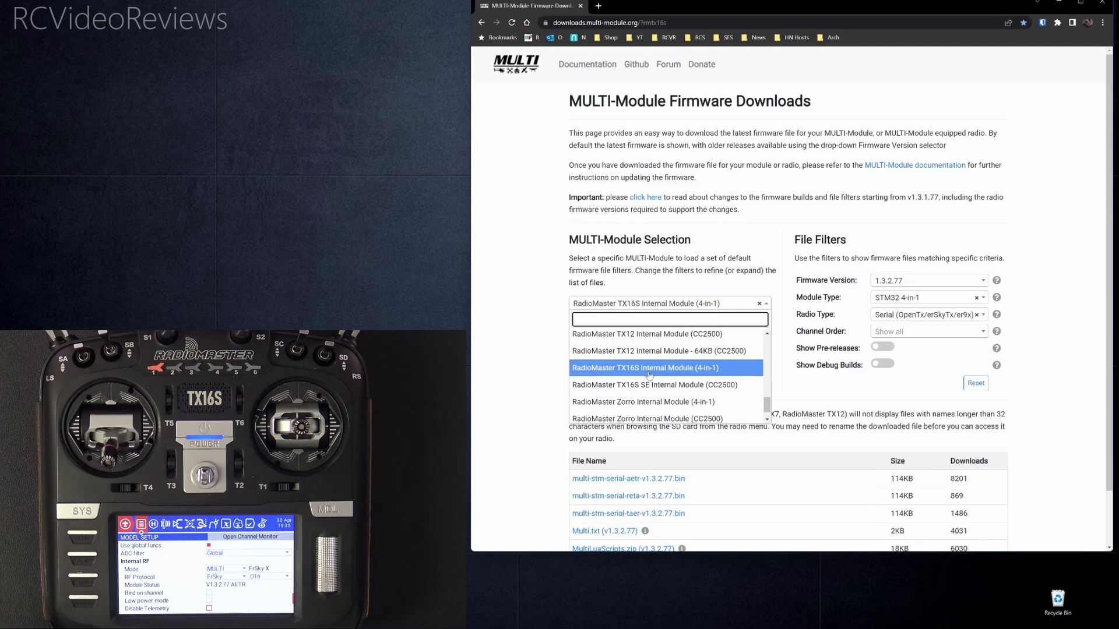
left_click(607, 369)
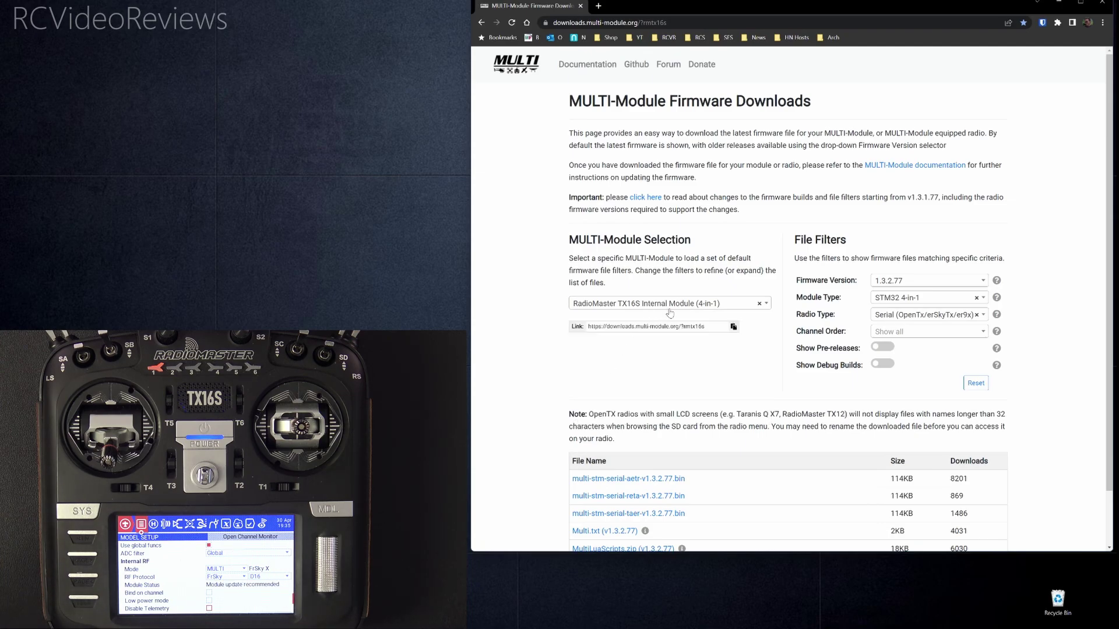
- Filter the firmware files to version 1.3.3.7 (Latest stable) with the radio type Serial (OpenTx/erSkyTx/er9x)
left_click(983, 281)
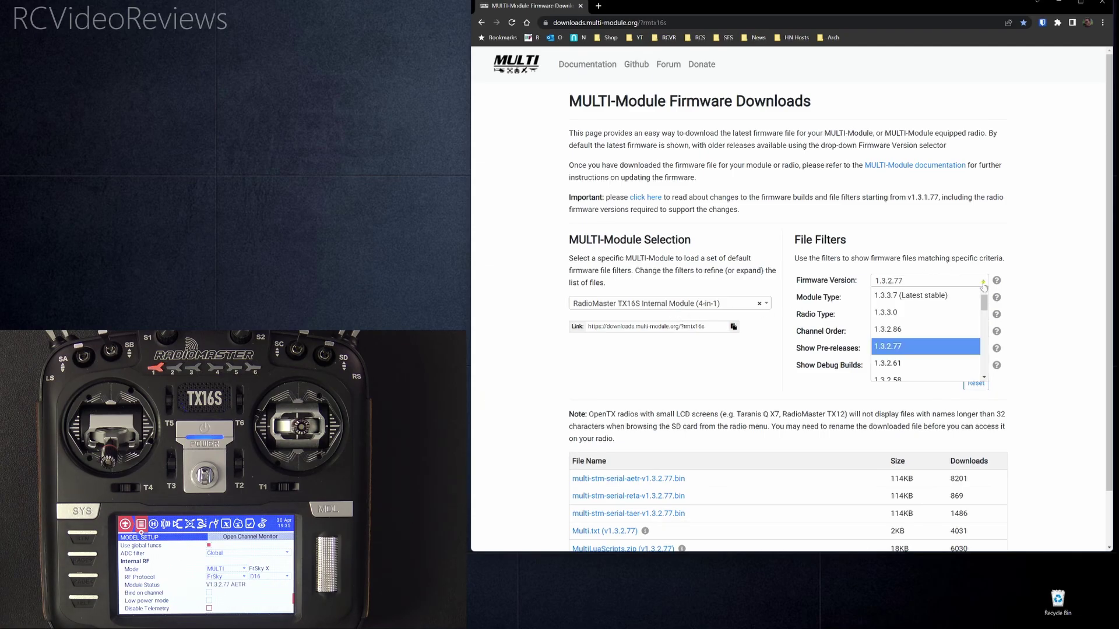
left_click(941, 296)
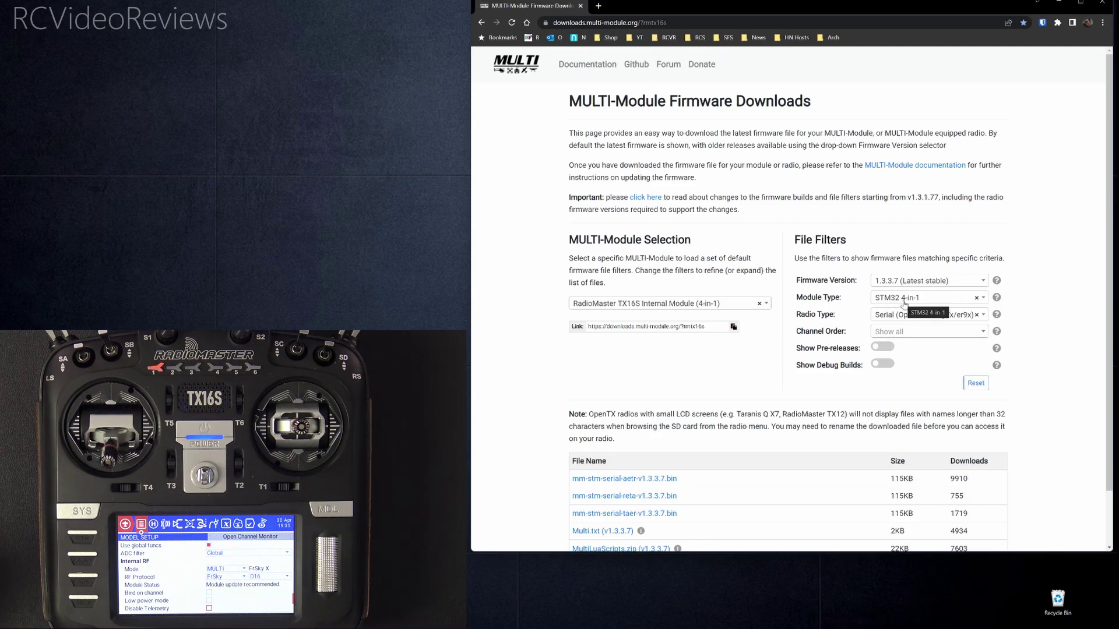
left_click(920, 315)
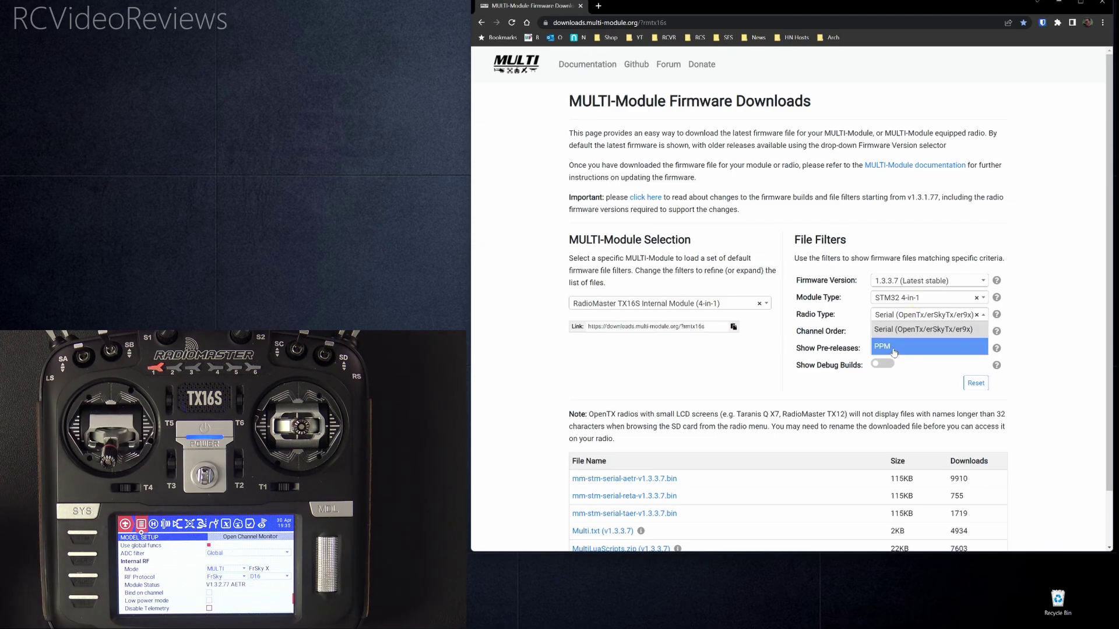
left_click(892, 330)
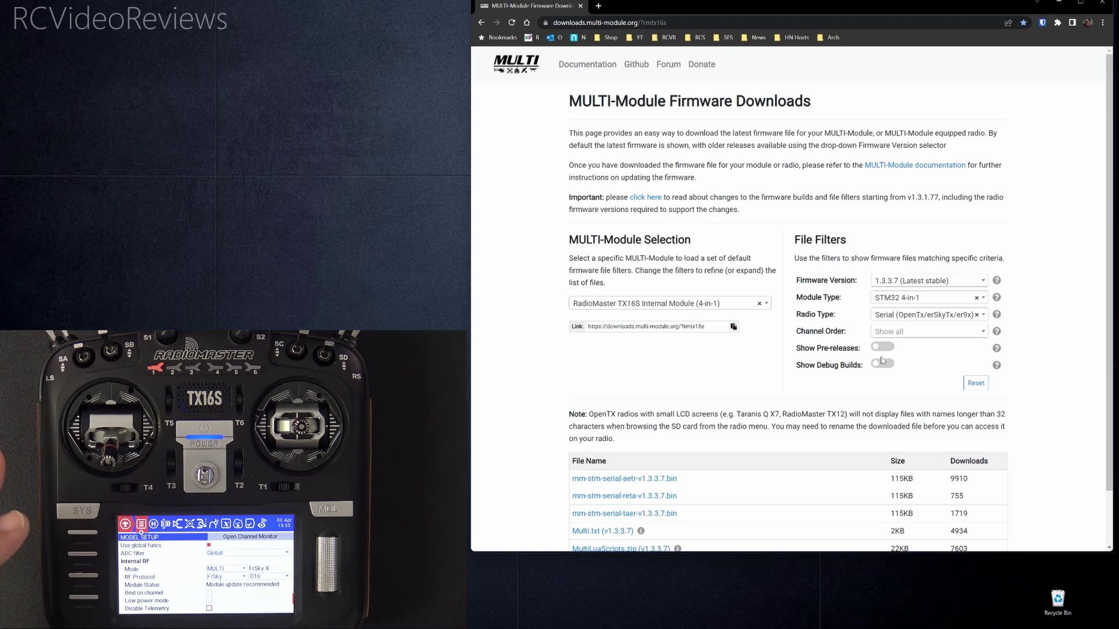
- Download MultiLuaScripts.zip to the desktop and open the SCRIPTS\TOOLS folder inside the archive
scroll(845, 380, "down", 2)
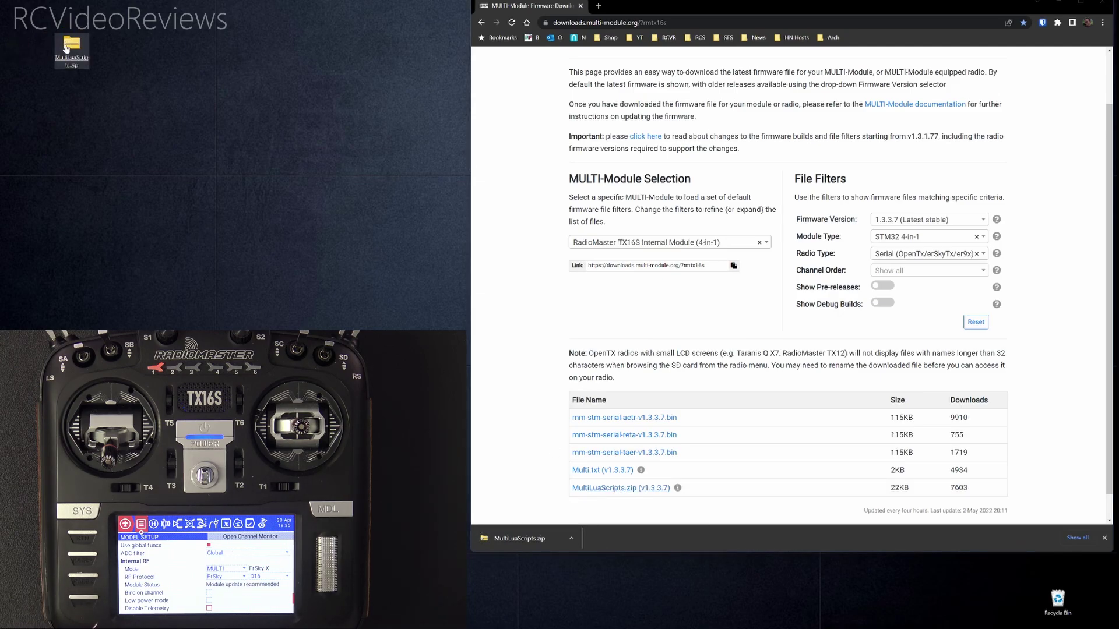
double_click(69, 52)
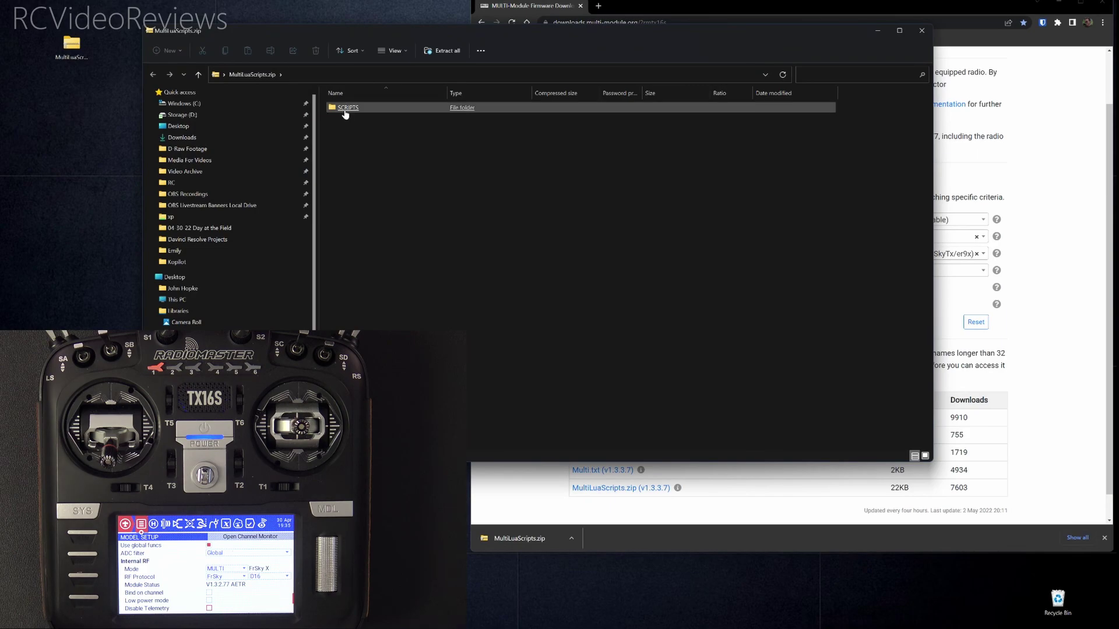
double_click(344, 113)
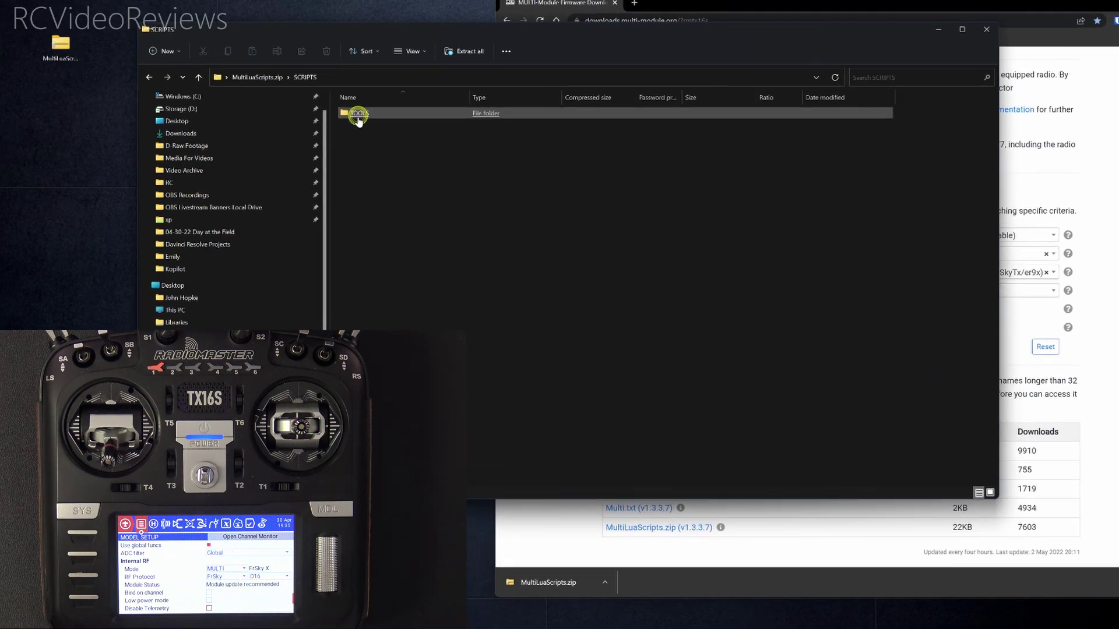
double_click(359, 115)
- Review the Lua scripts in the TOOLS folder, including DSM FwdPrg.lua, Graupner HoTT.lua and MultiLOLI.lua
left_click(420, 150)
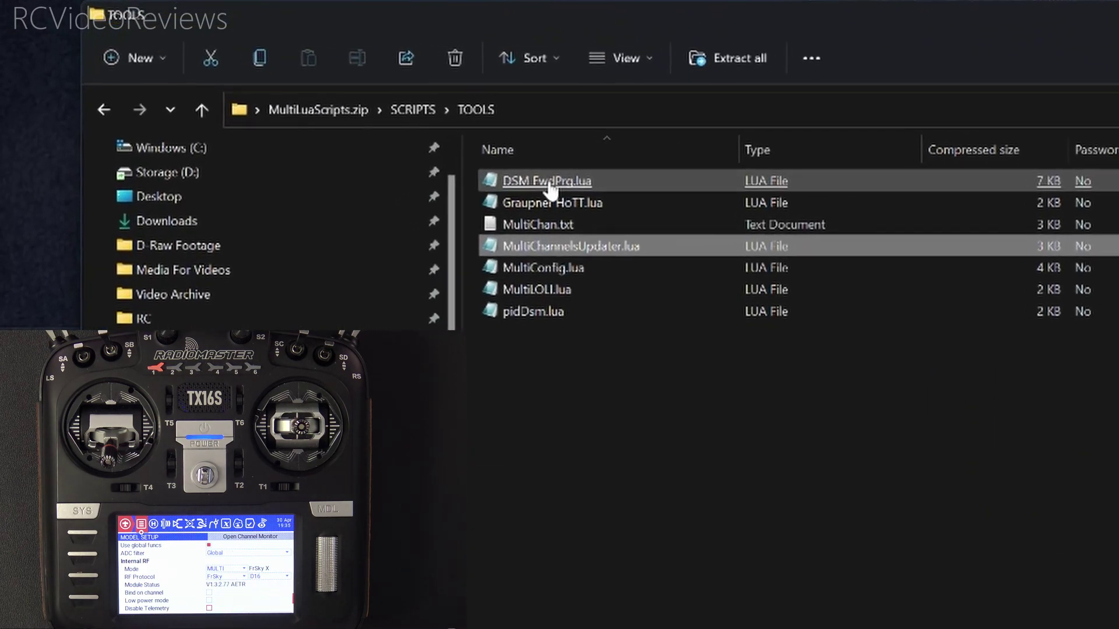
left_click(550, 183)
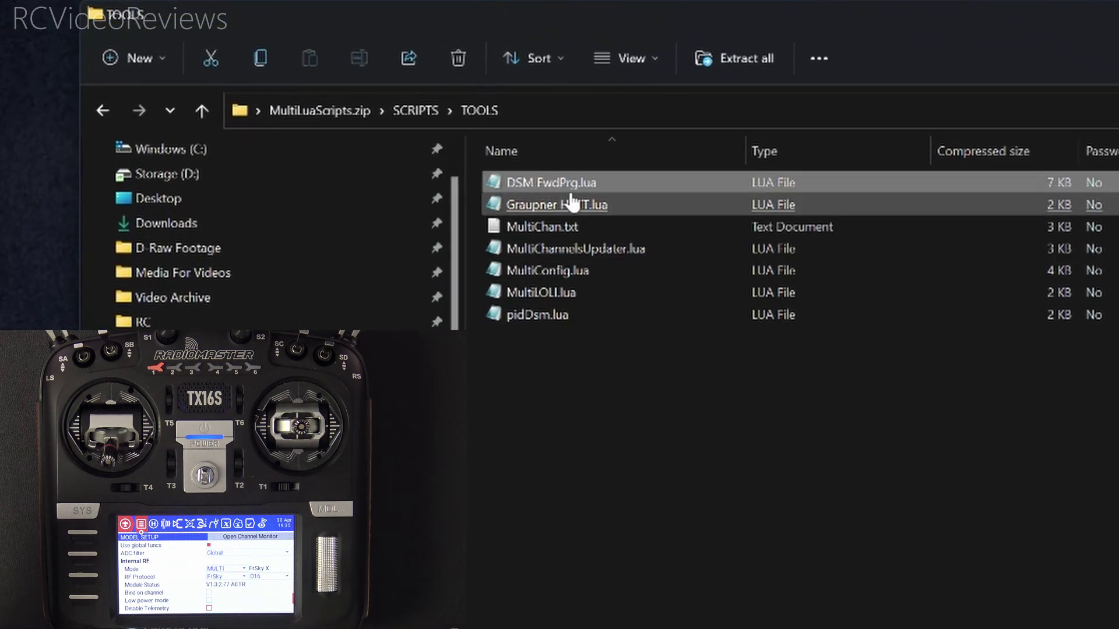
left_click(571, 201)
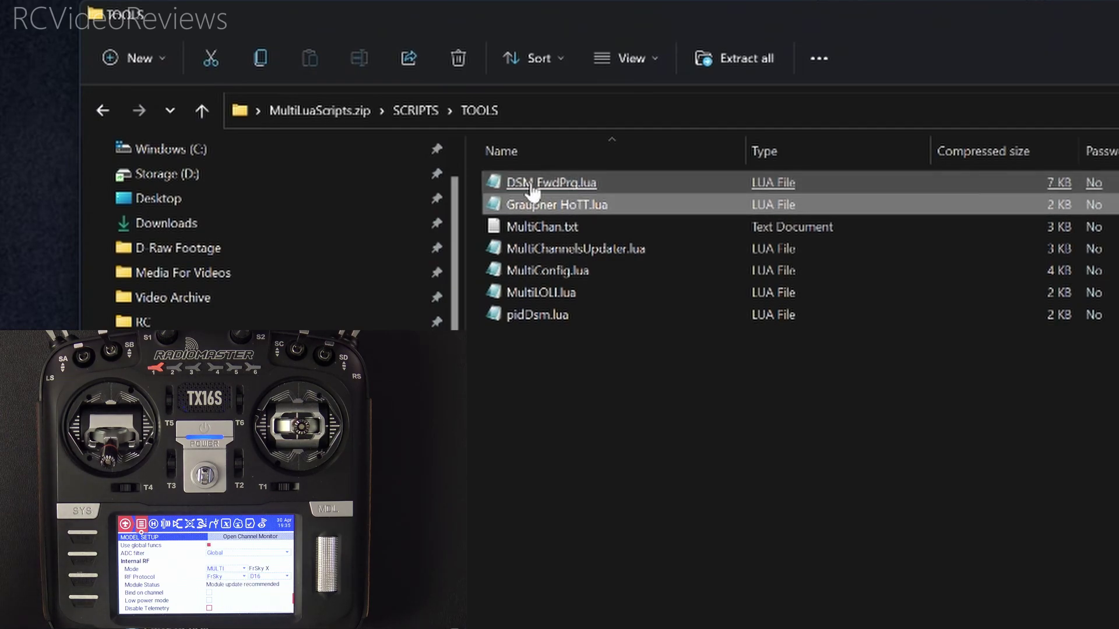
left_click(532, 184)
left_click(561, 211)
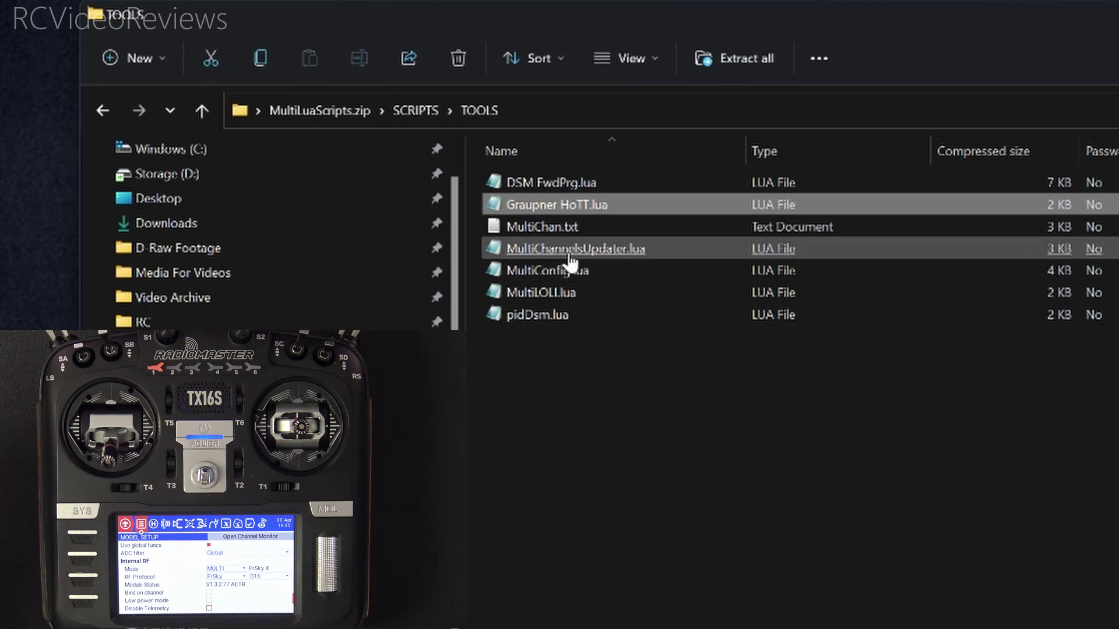
left_click(577, 291)
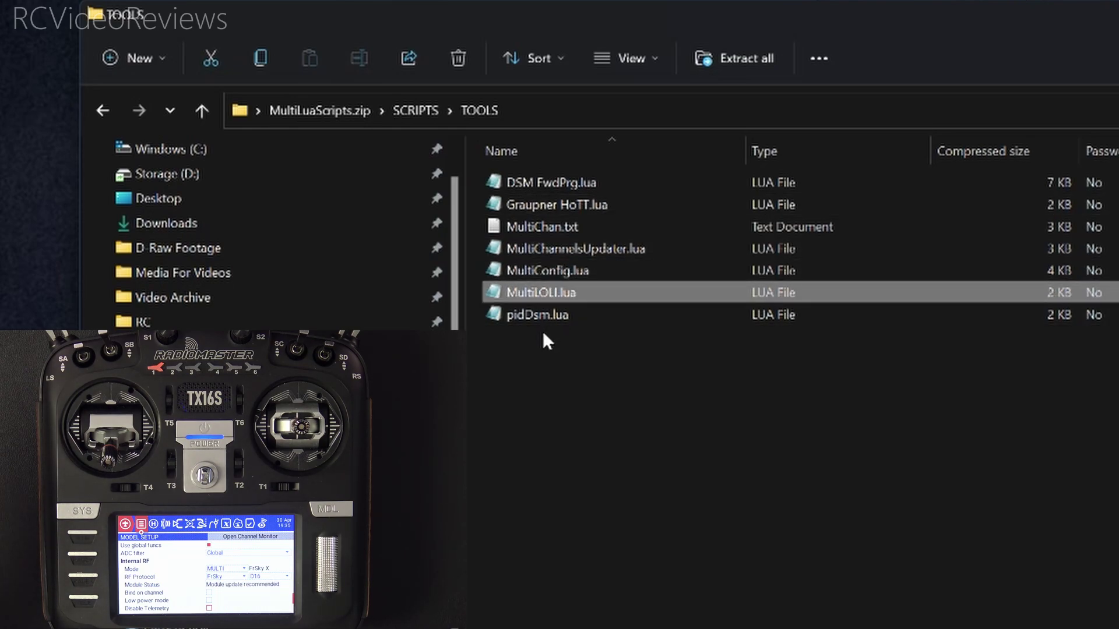
- Return to the root of MultiLuaScripts.zip, where the SCRIPTS folder is, and close the archive window
left_click(346, 110)
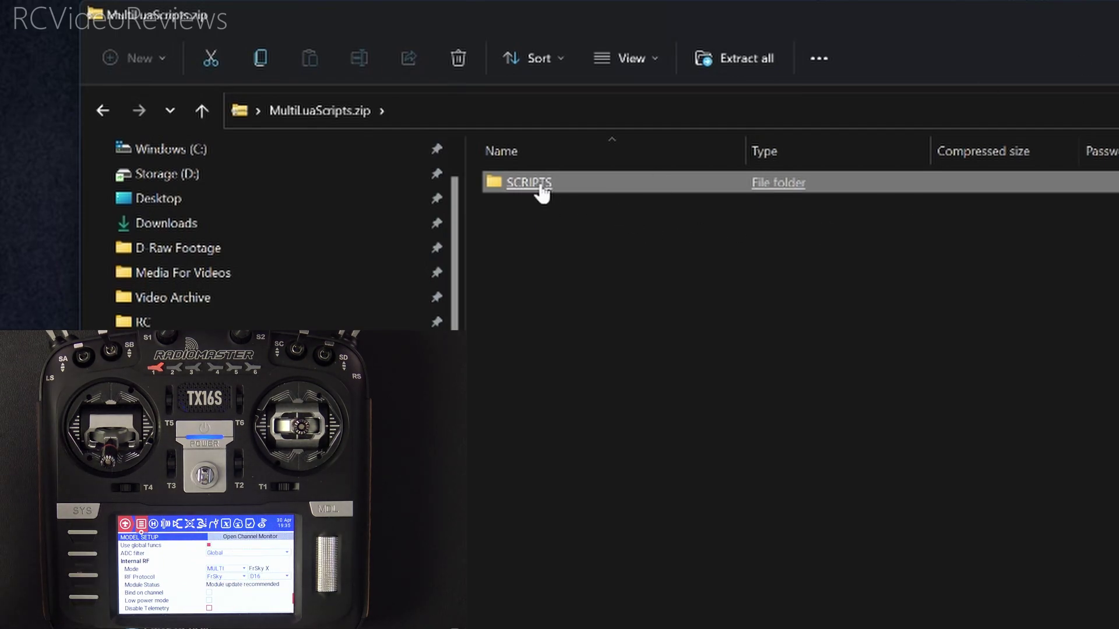
left_click_drag(577, 216, 620, 302)
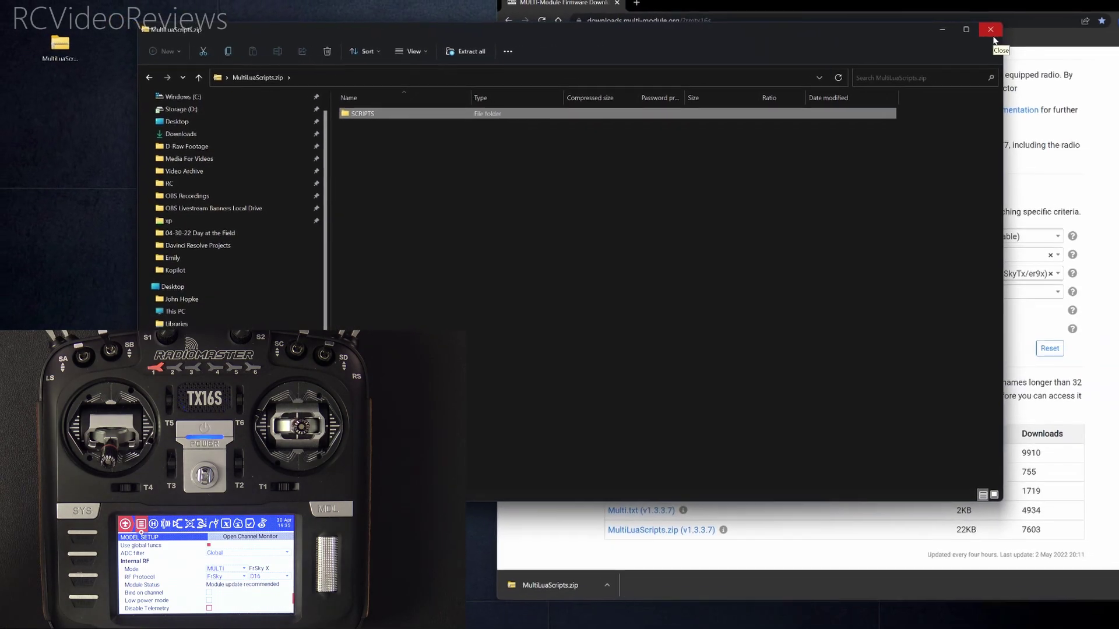
left_click(1113, 27)
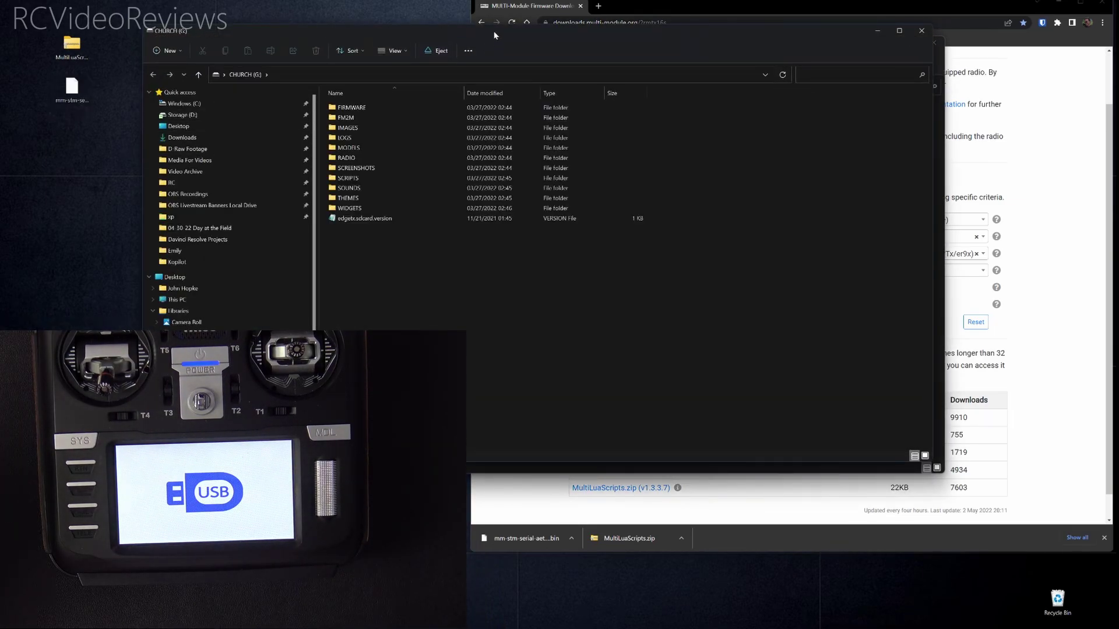
- Separate the overlapping drive windows, check the firmware files on the RM TX16S (I:) drive and close that drive's window
left_click_drag(494, 33, 565, 213)
left_click_drag(489, 43, 446, 56)
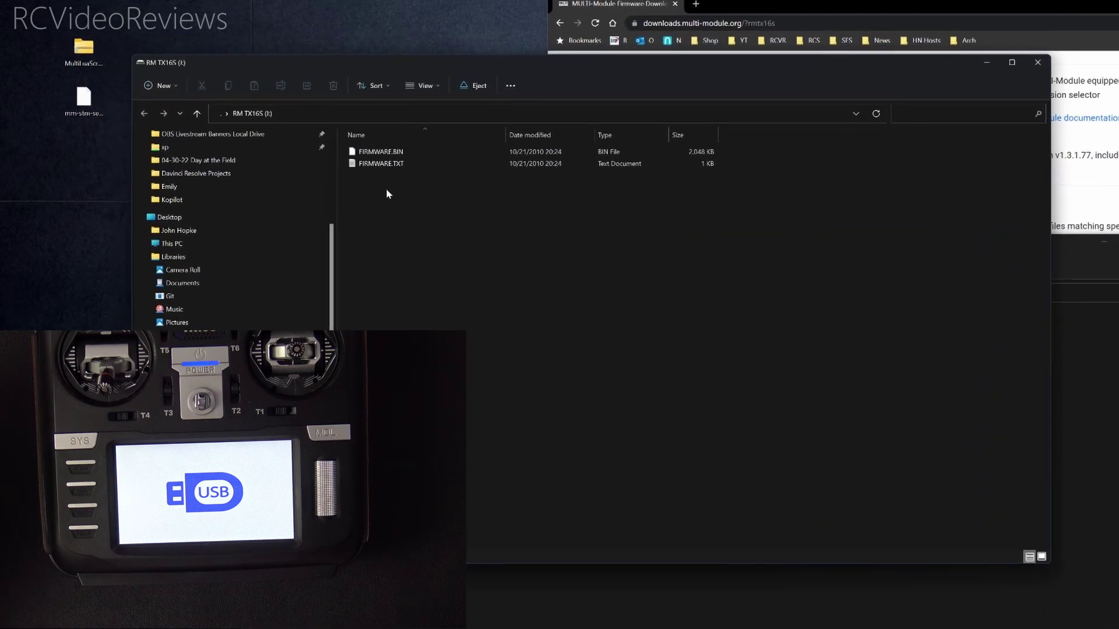
left_click_drag(387, 192, 377, 157)
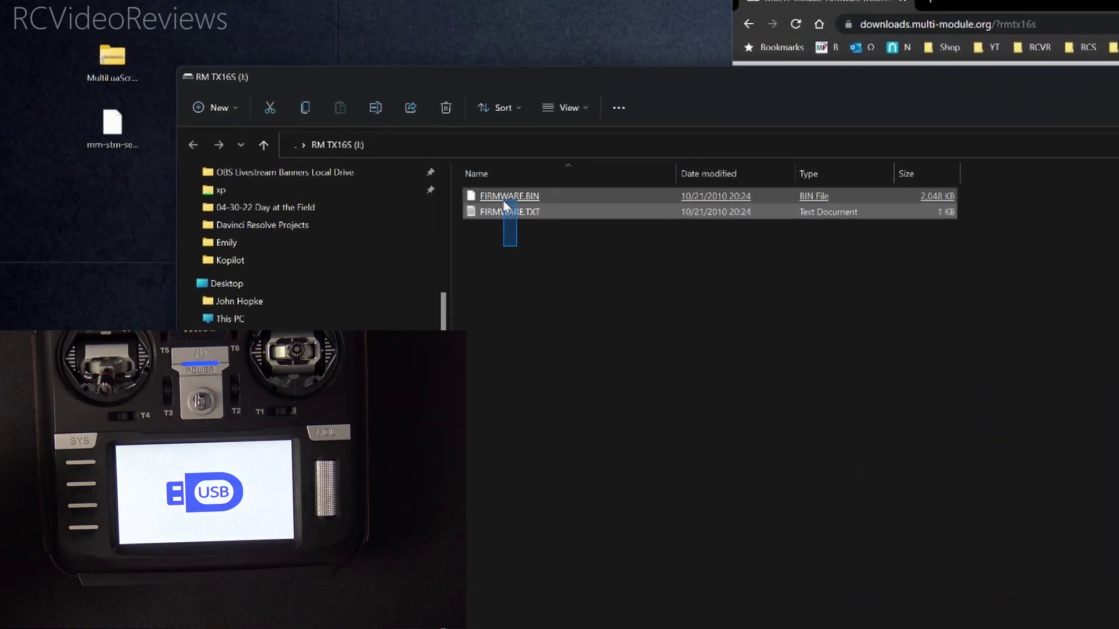
left_click_drag(505, 205, 504, 212)
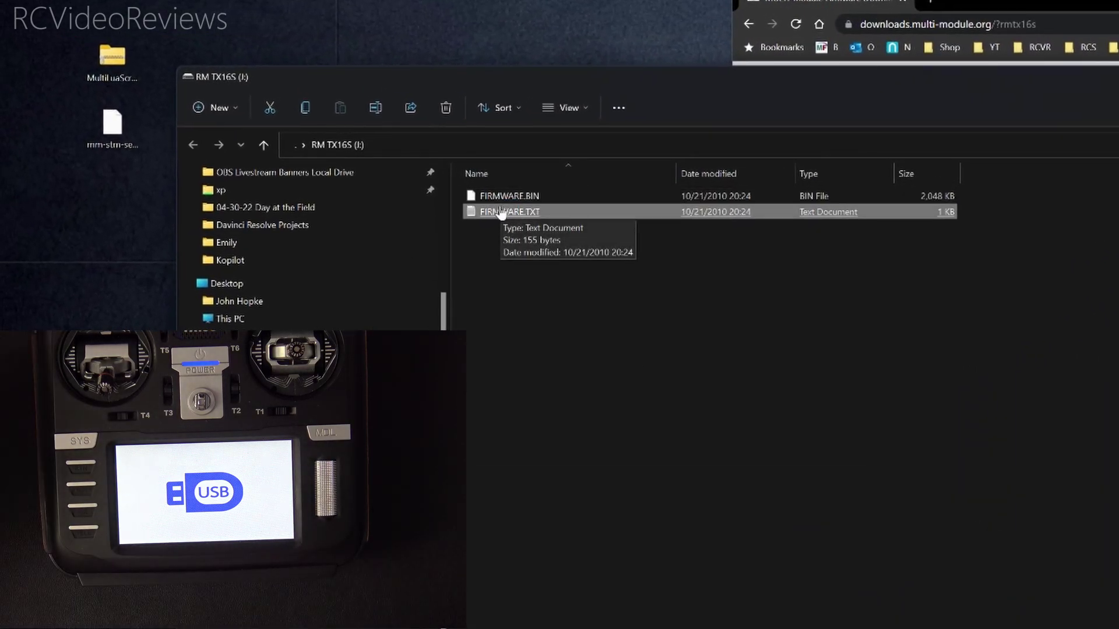
key("ctrl+w")
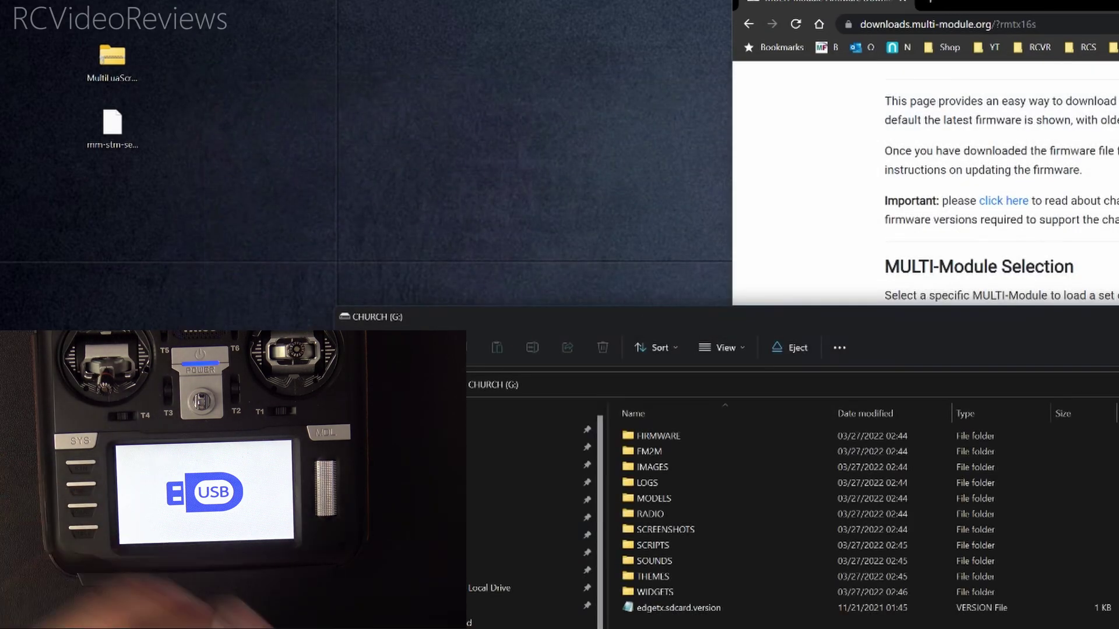
- Bring the CHURCH (G:) SD card window into clear view and look over its folders, from FIRMWARE to WIDGETS
left_click(953, 337)
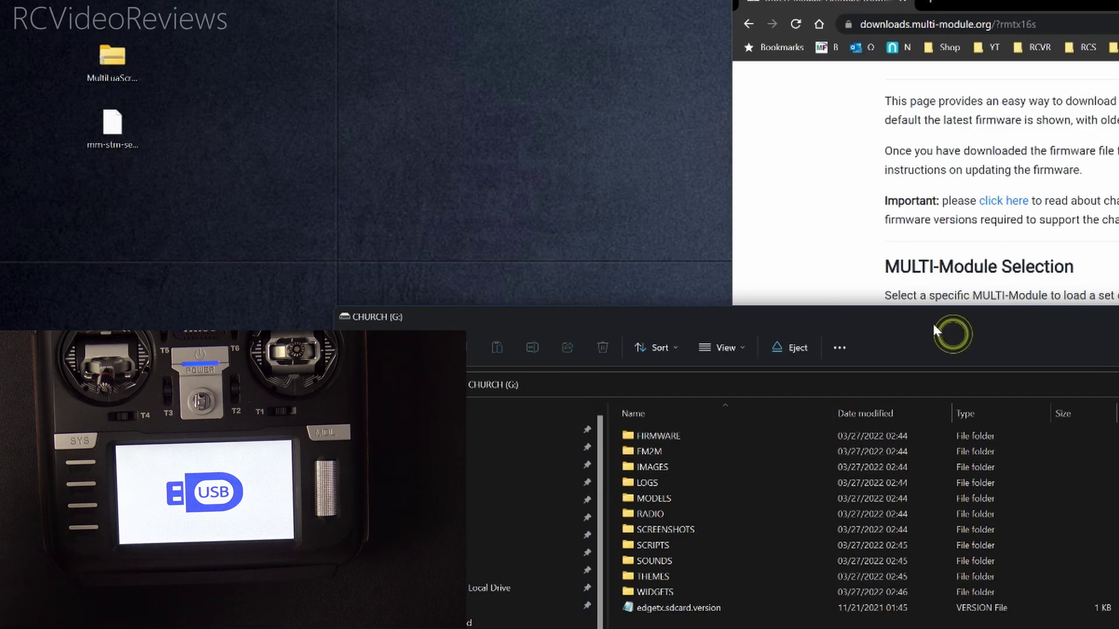
left_click_drag(933, 327, 884, 144)
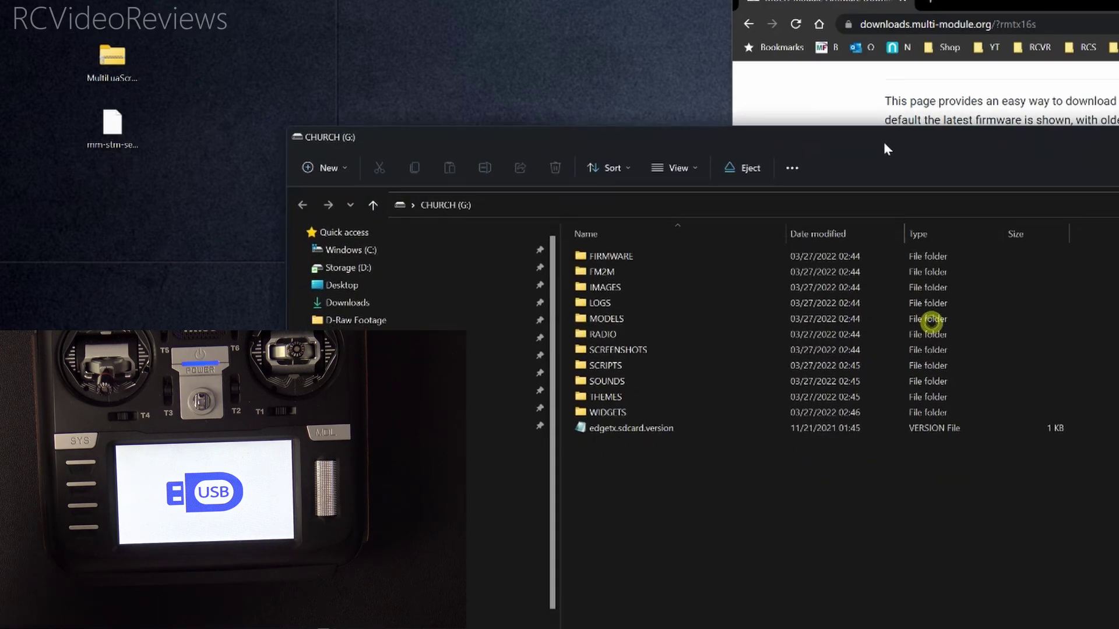
left_click(616, 256)
left_click(605, 300)
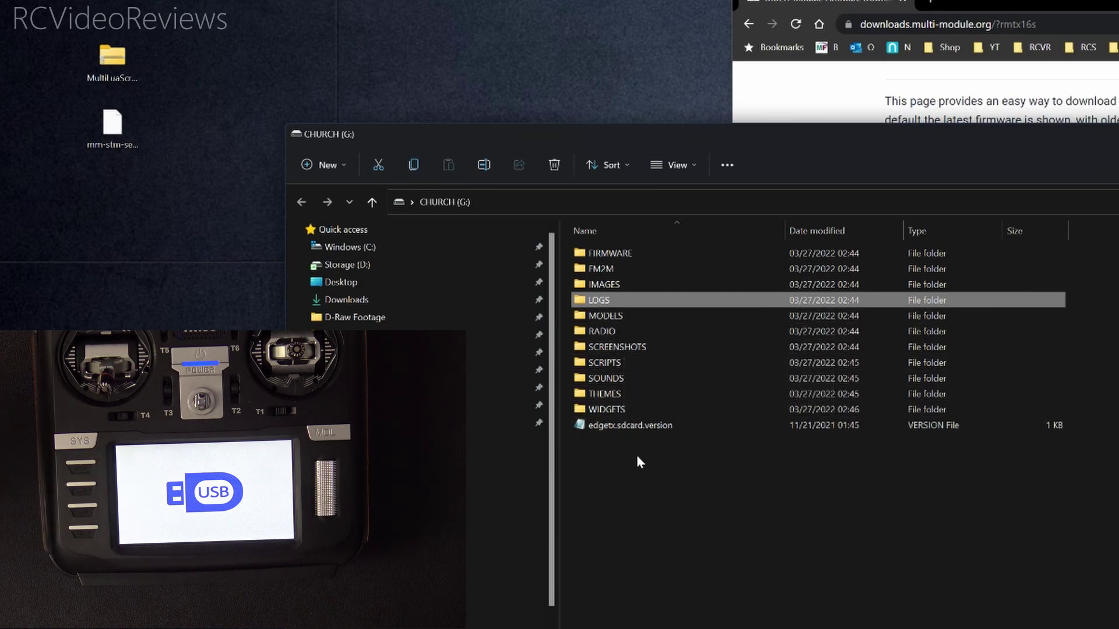
left_click(696, 395)
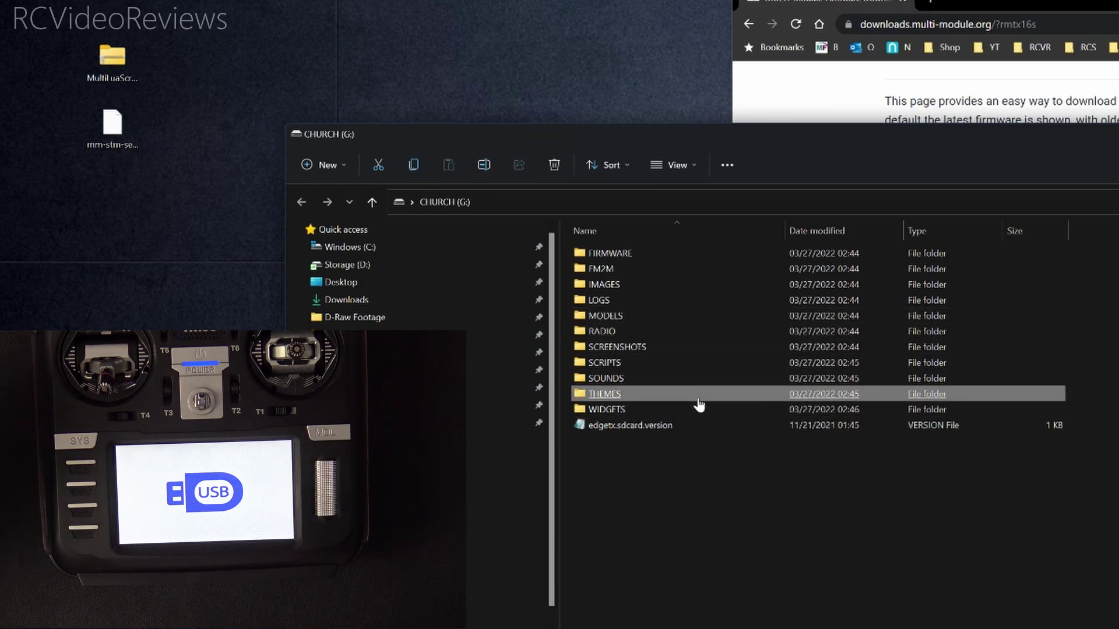
left_click(703, 409)
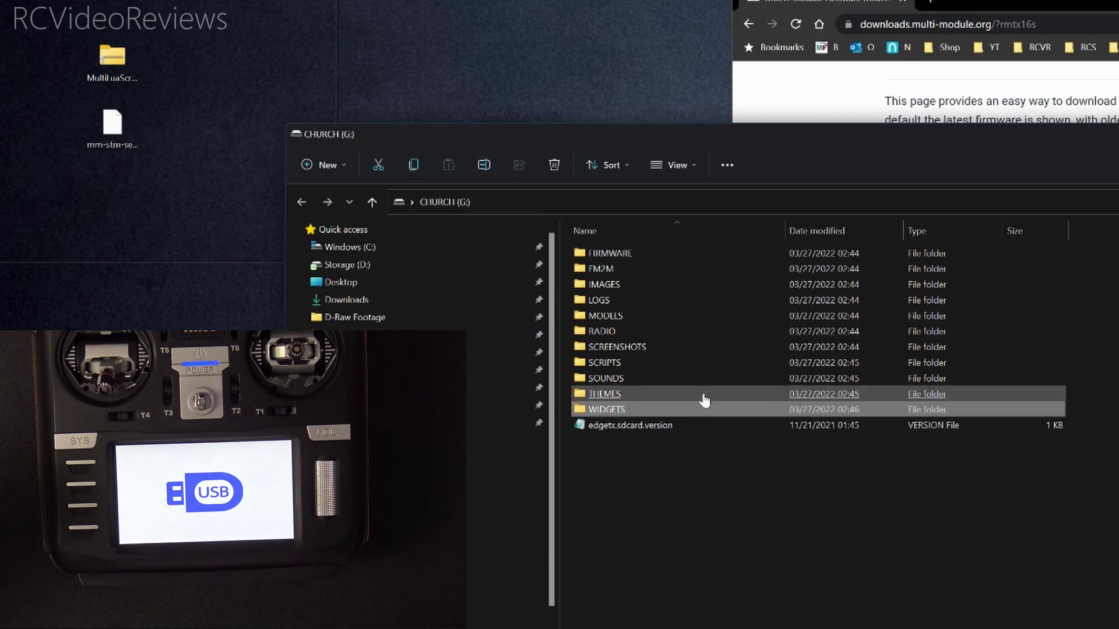
- Copy mm-stm-serial-aetr-v1.3.3.7.bin from the desktop into the FIRMWARE folder on CHURCH (G:), replacing the existing file
double_click(609, 255)
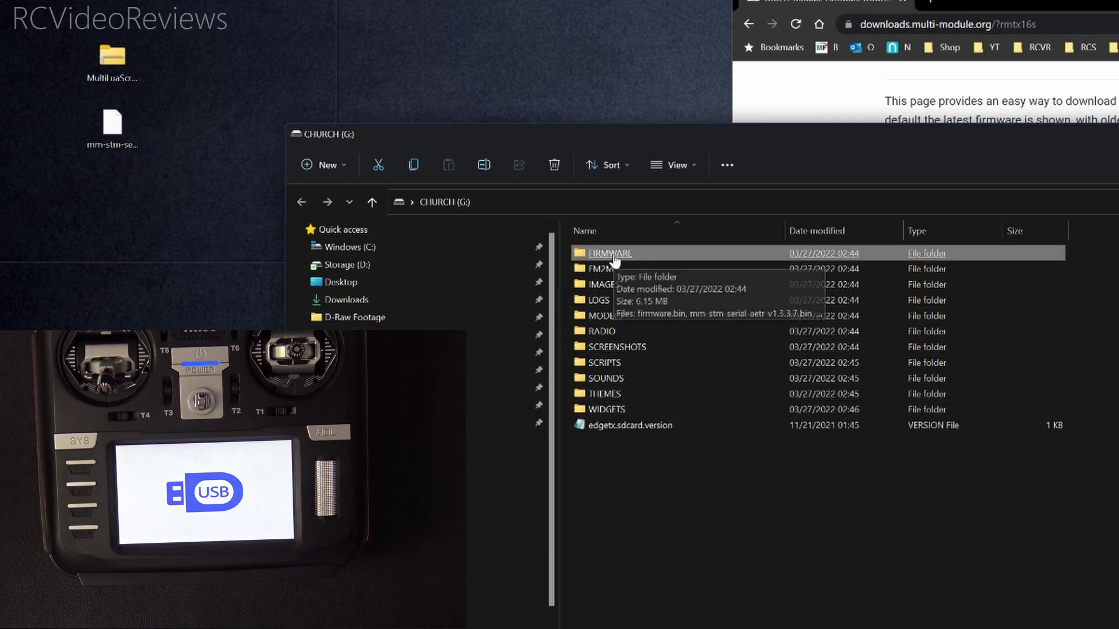
left_click(109, 138)
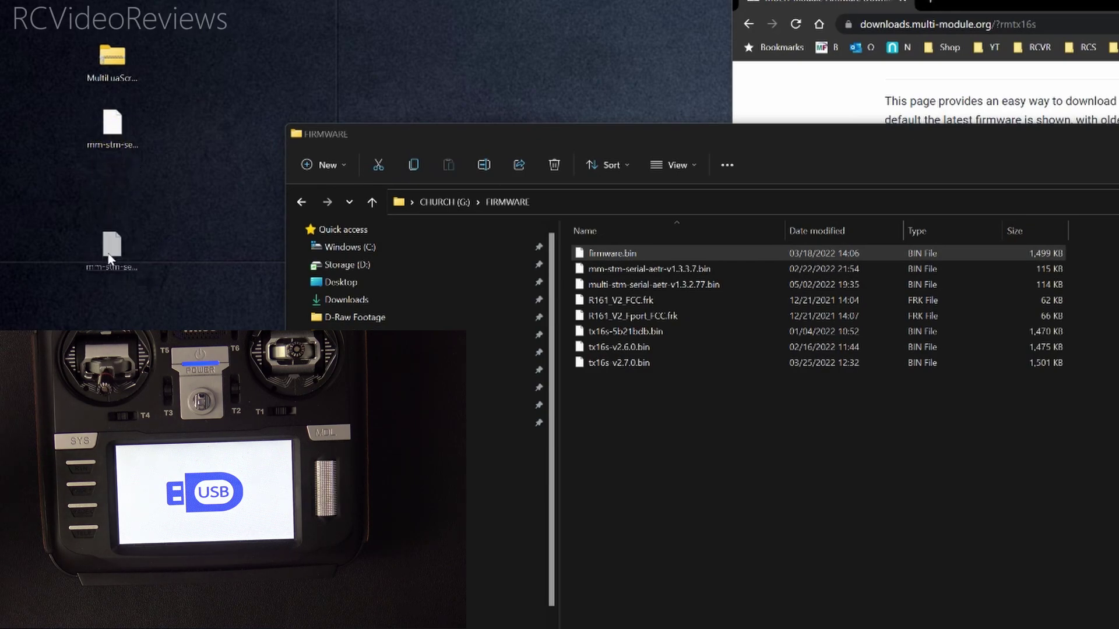
left_click_drag(109, 259, 488, 445)
left_click_drag(666, 496, 667, 496)
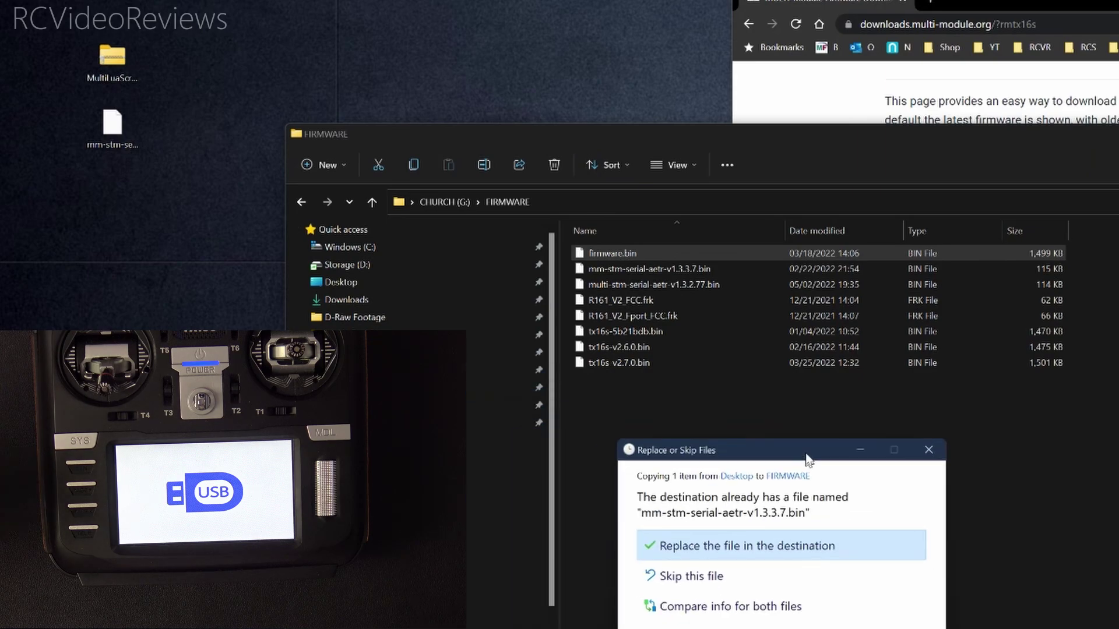
left_click(756, 545)
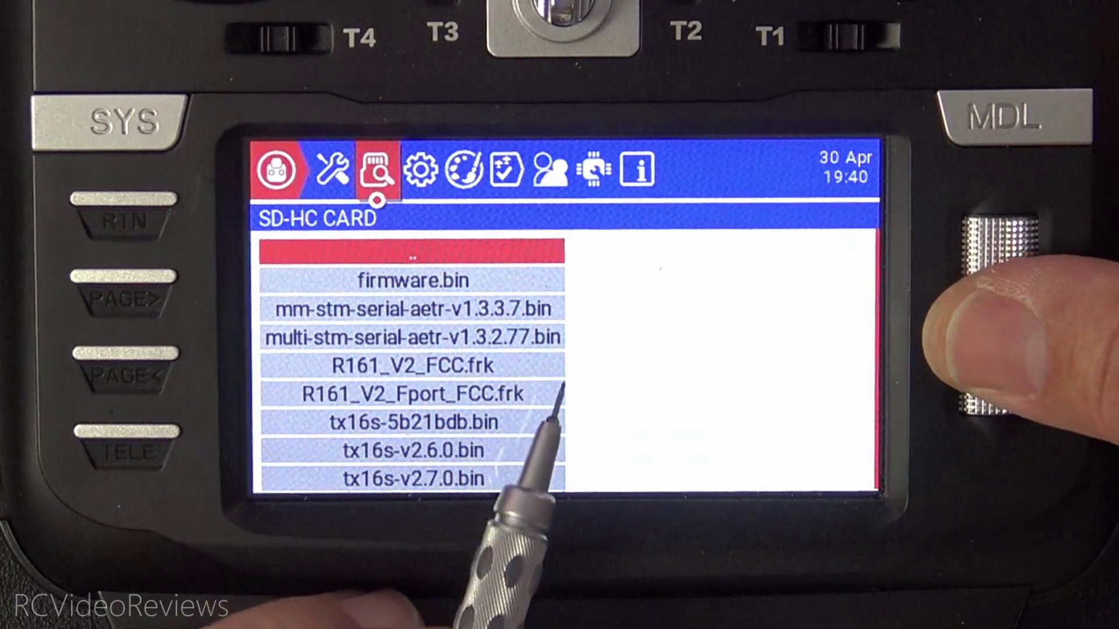
- On the radio, flash the internal Multi module with mm-stm-serial-aetr-v1.3.3.7.bin and return to the main screen
scroll(412, 364, "down", 1)
key("Return")
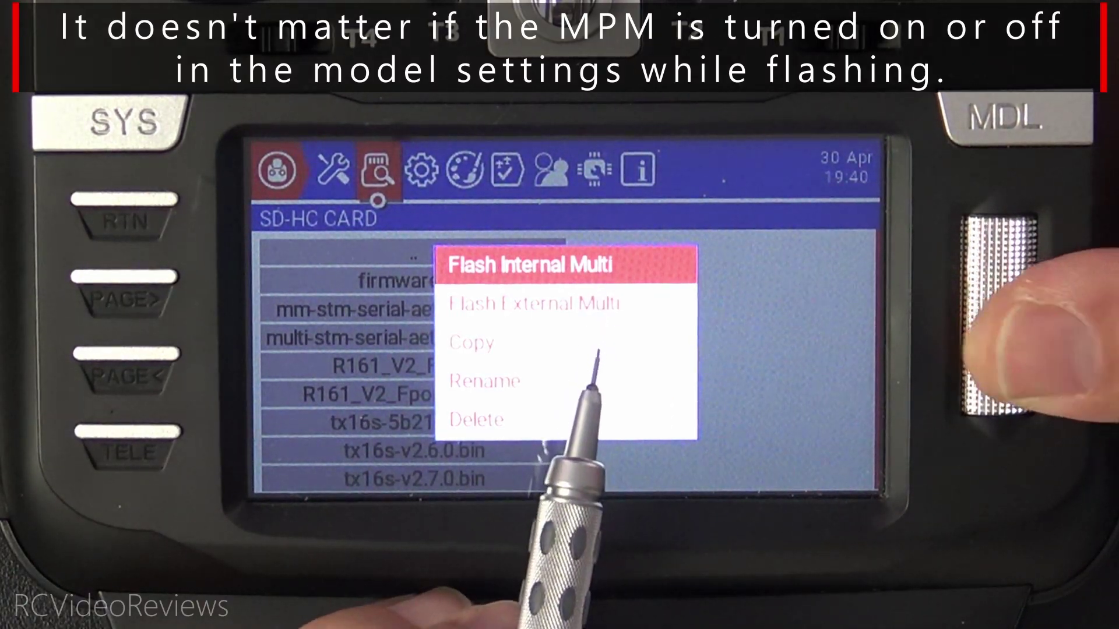
key("Return")
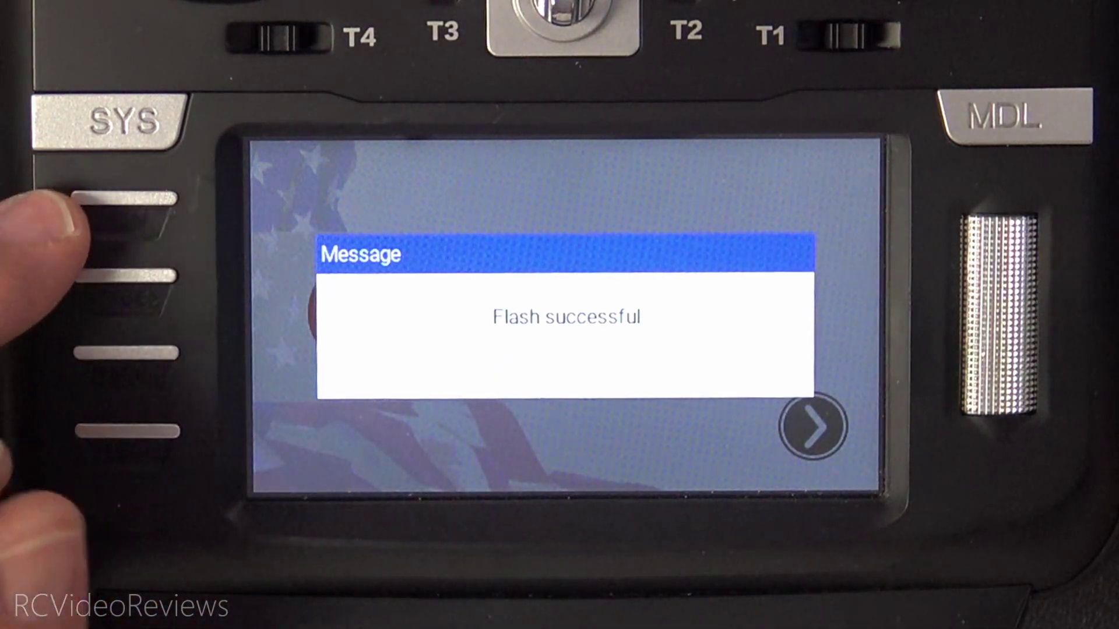
key("Escape")
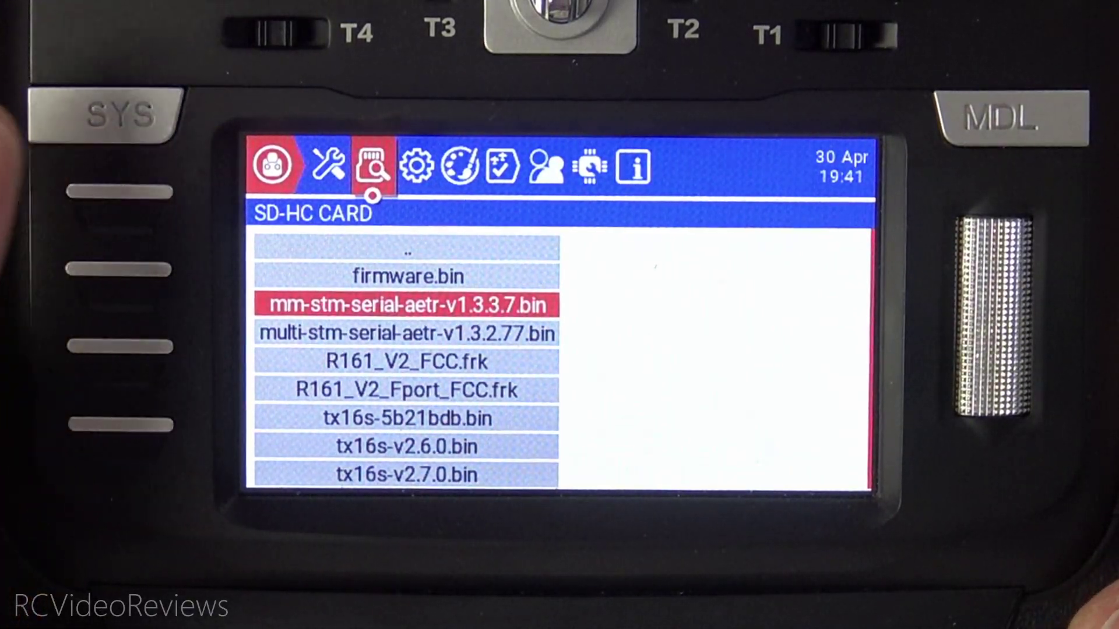
key("Escape")
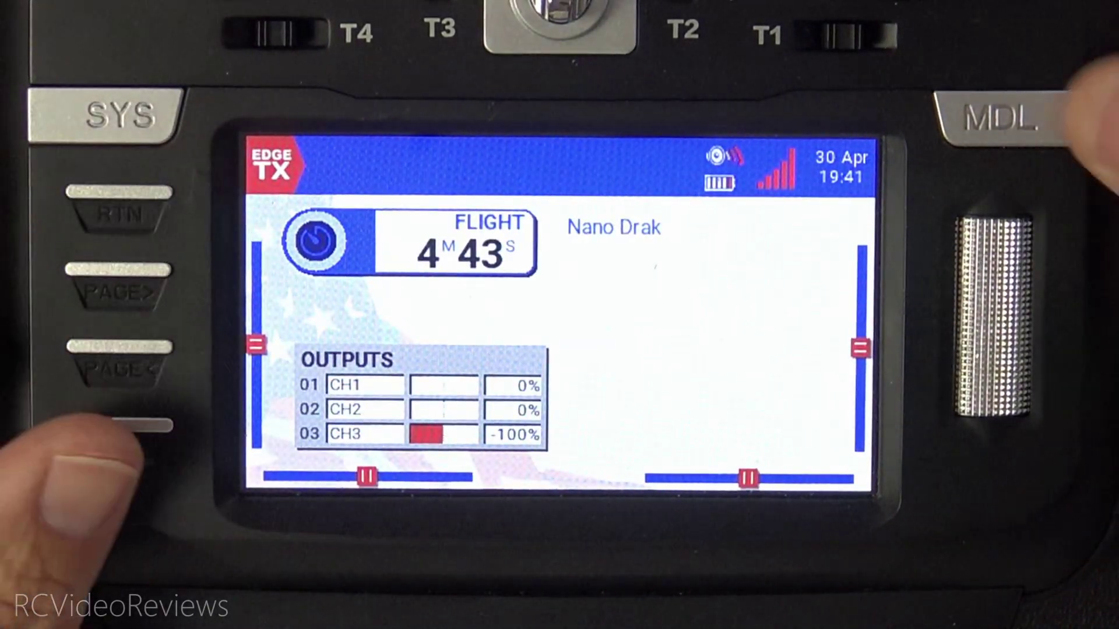
- Check the internal module's firmware version in the Nano Drak model's Internal RF settings and in the radio's Modules / RX version information
key("m")
scroll(560, 350, "down", 4)
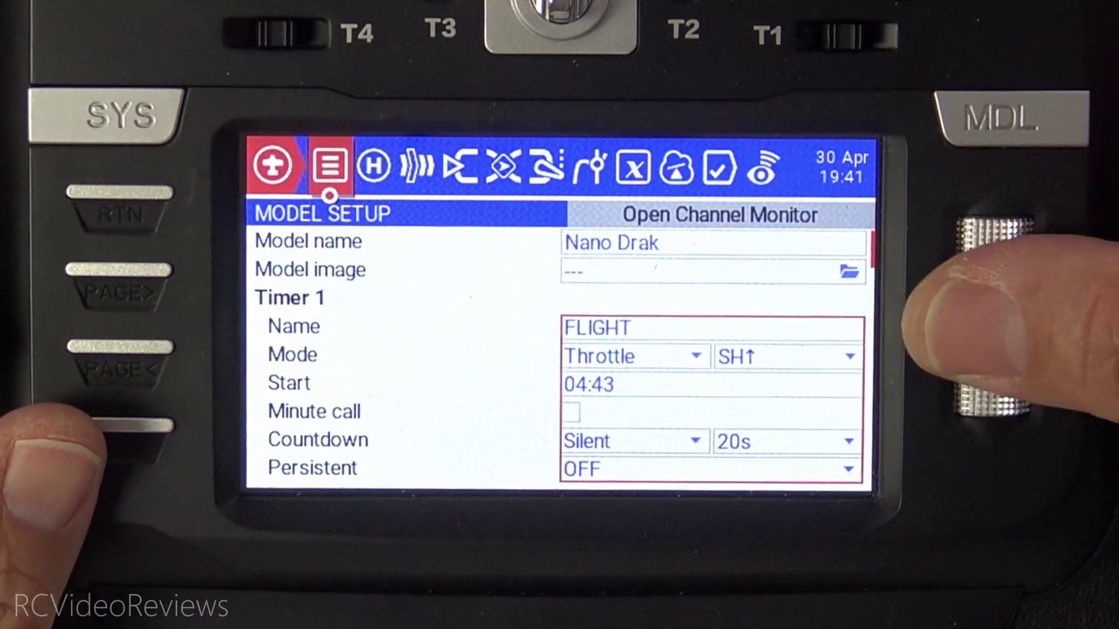
scroll(559, 350, "down", 20)
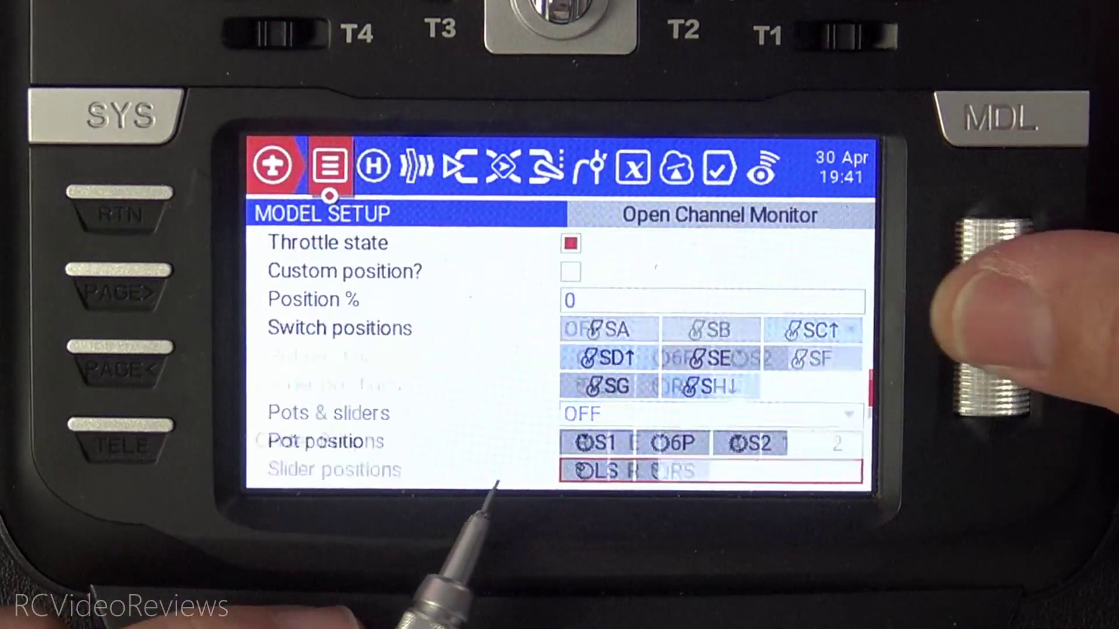
scroll(560, 350, "down", 3)
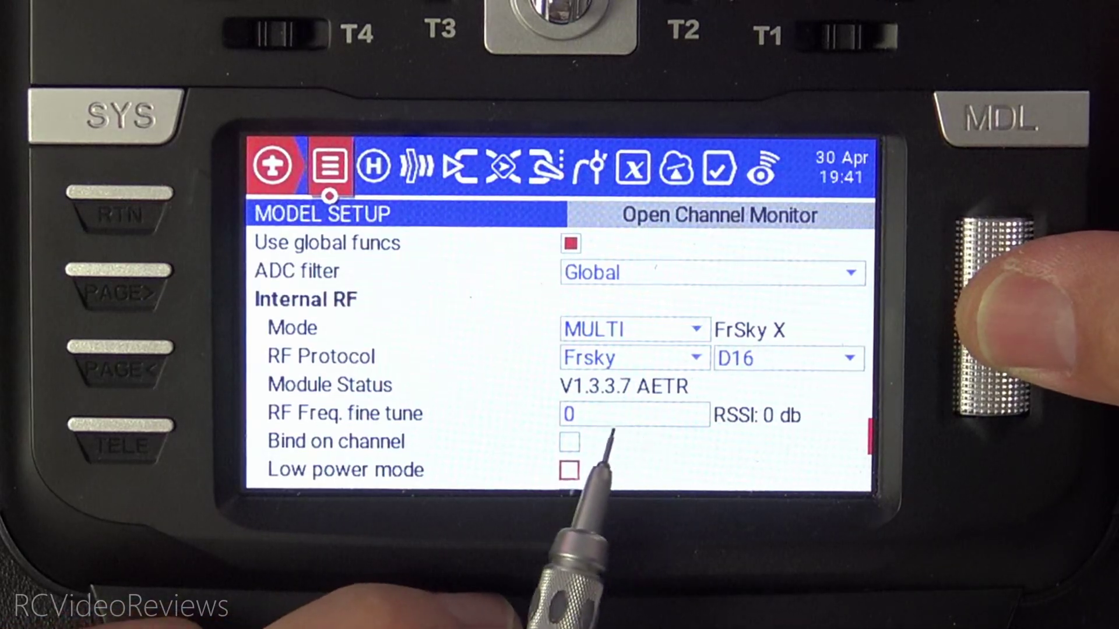
scroll(560, 349, "down", 1)
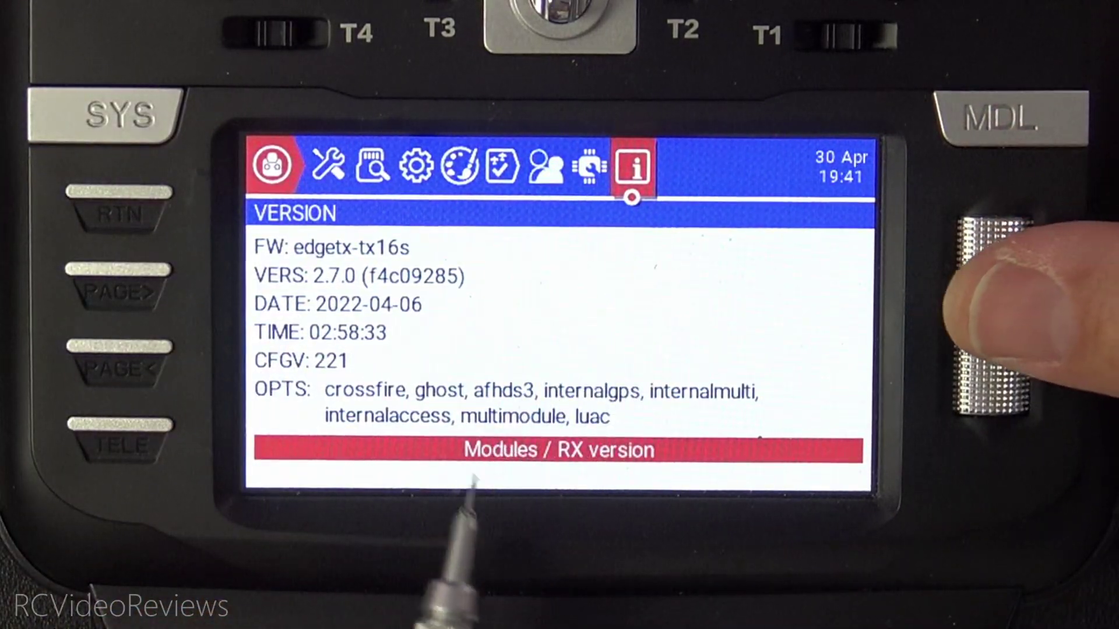
left_click(485, 458)
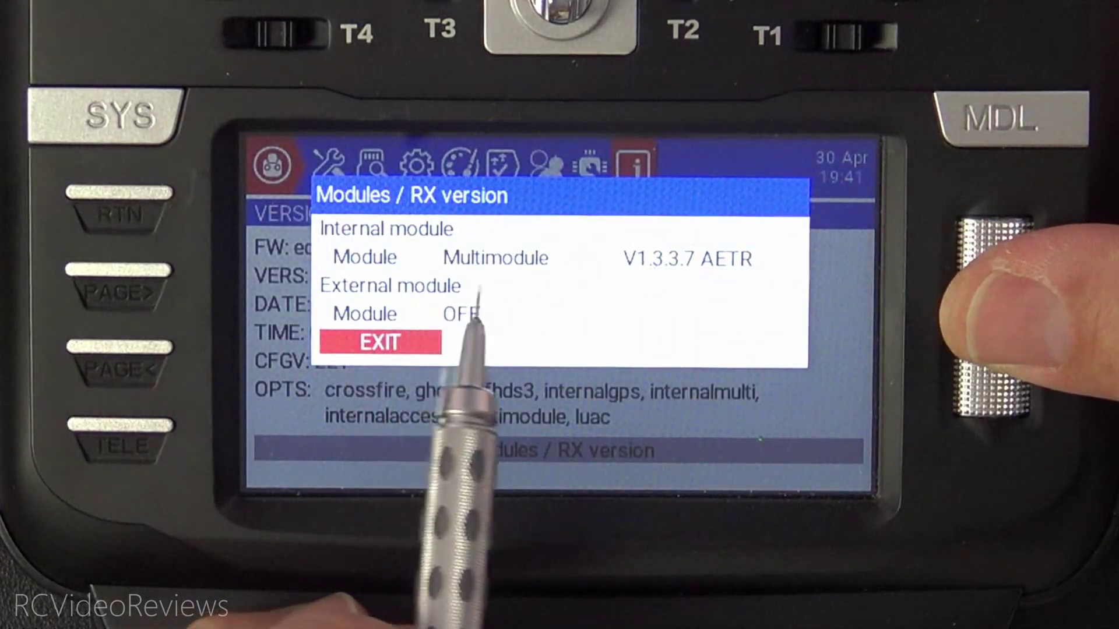